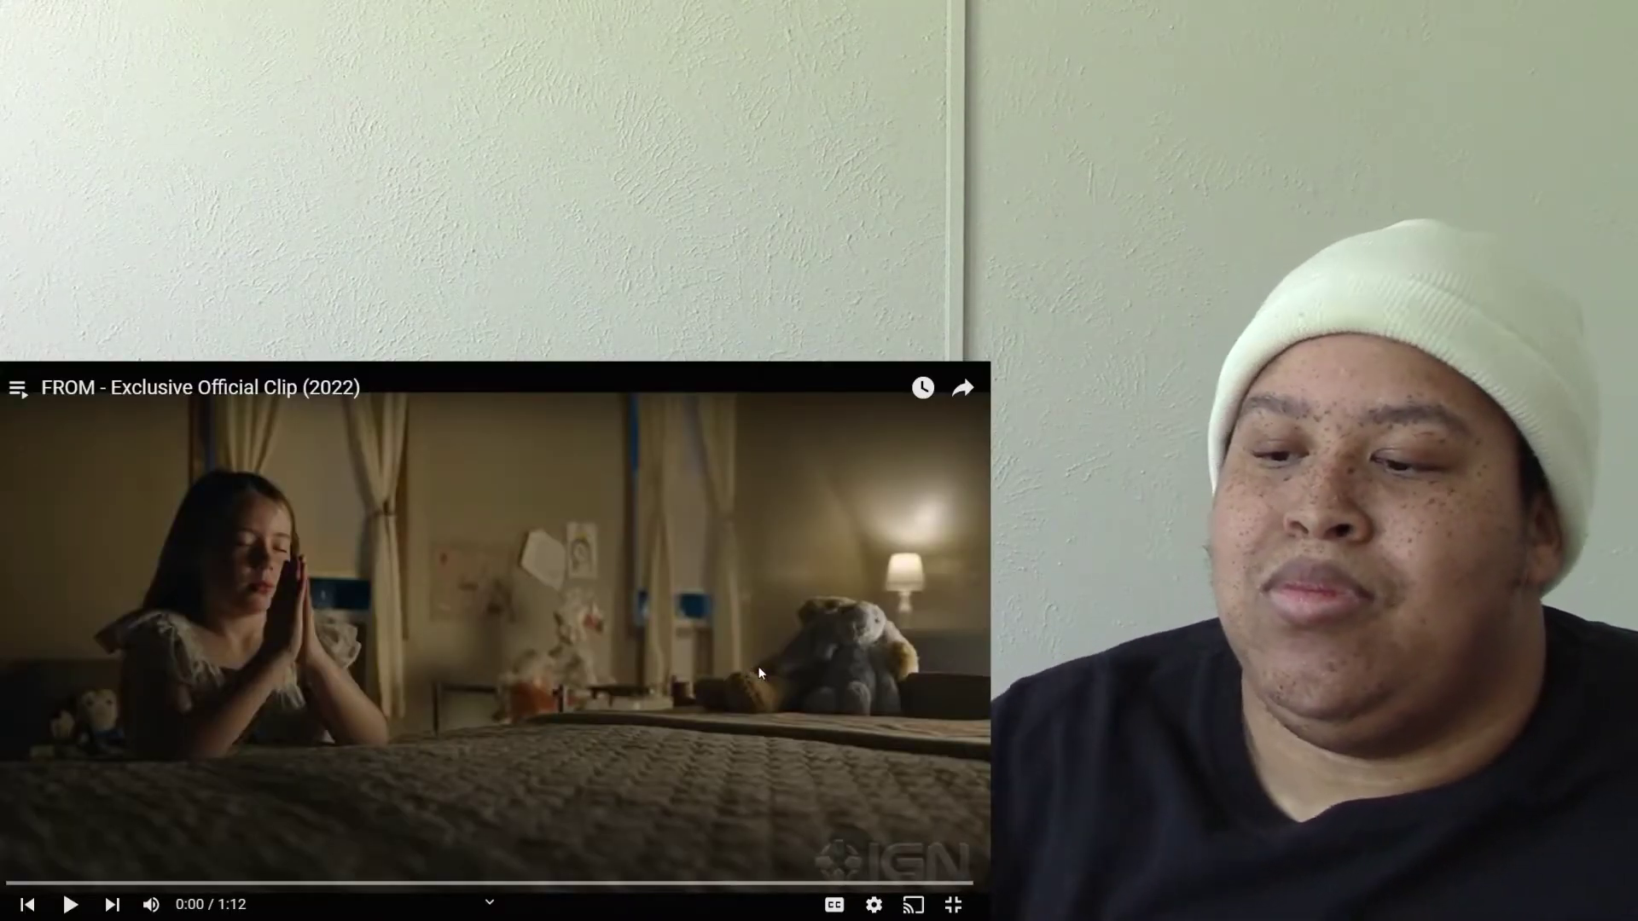
left_click(760, 667)
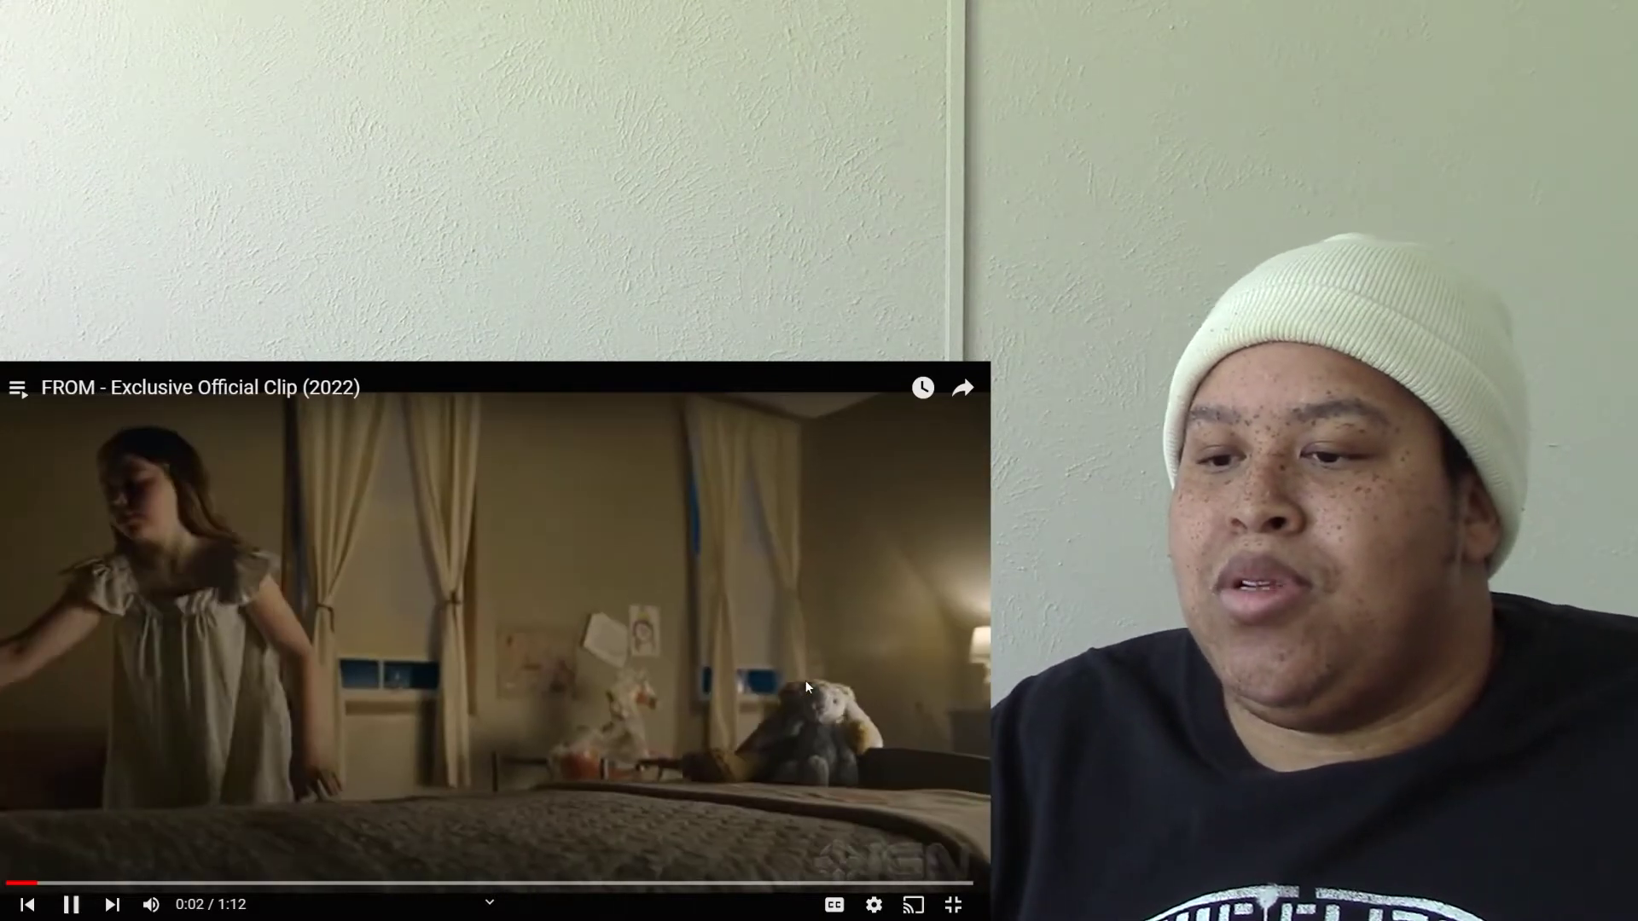